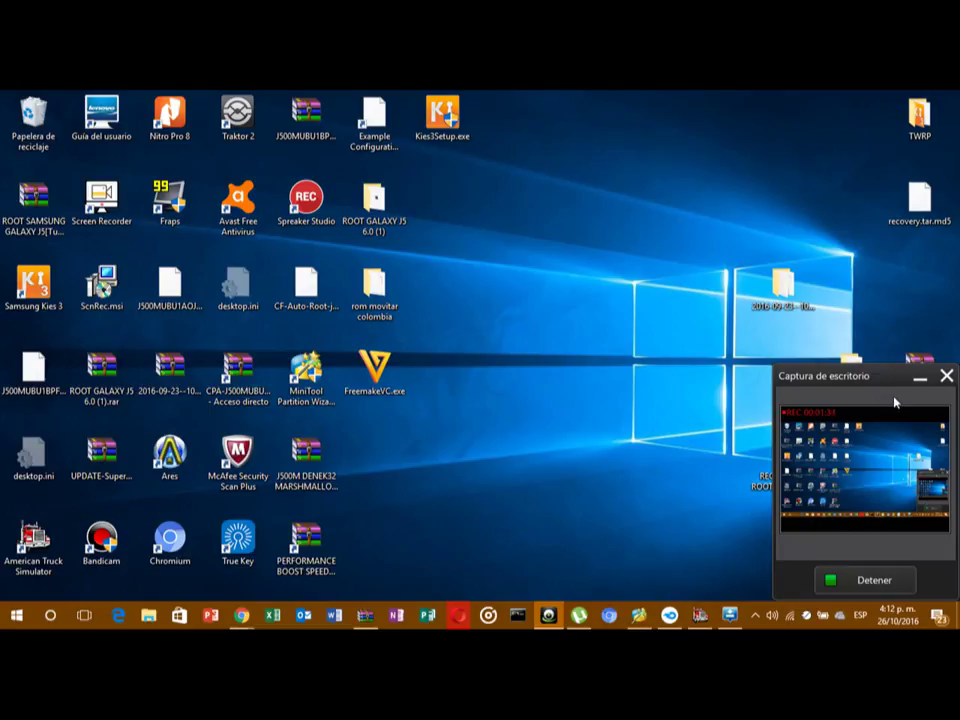
Quit the running MiniTool Partition Wizard session, cancelling its pending partition deletions
{"action": "left_click", "coordinate": [918, 379]}
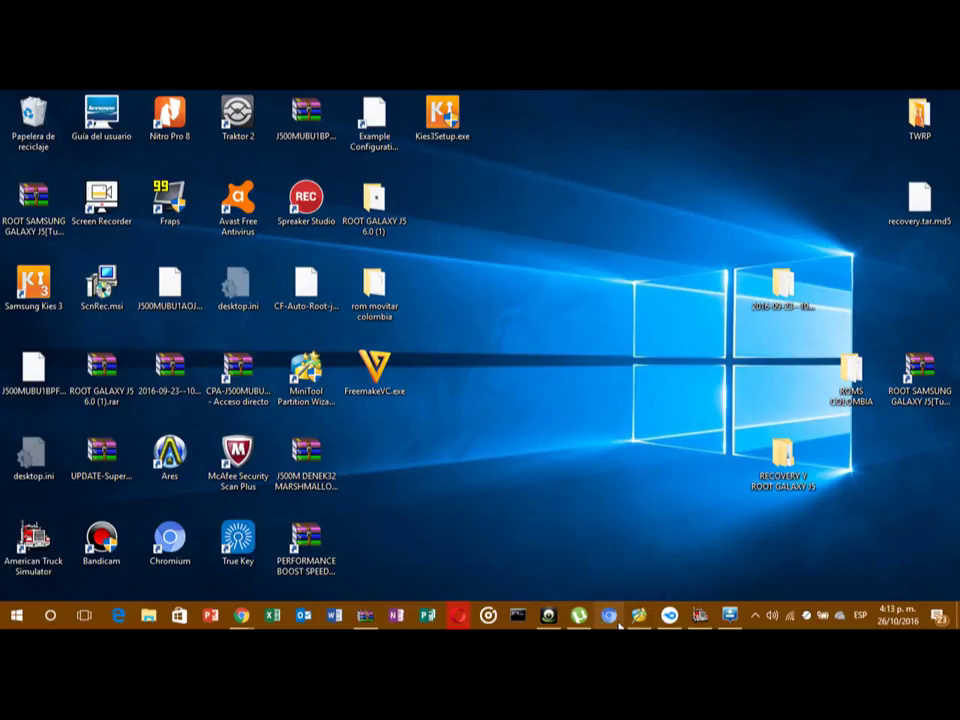
{"action": "mouse_move", "coordinate": [642, 618]}
{"action": "mouse_move", "coordinate": [703, 524]}
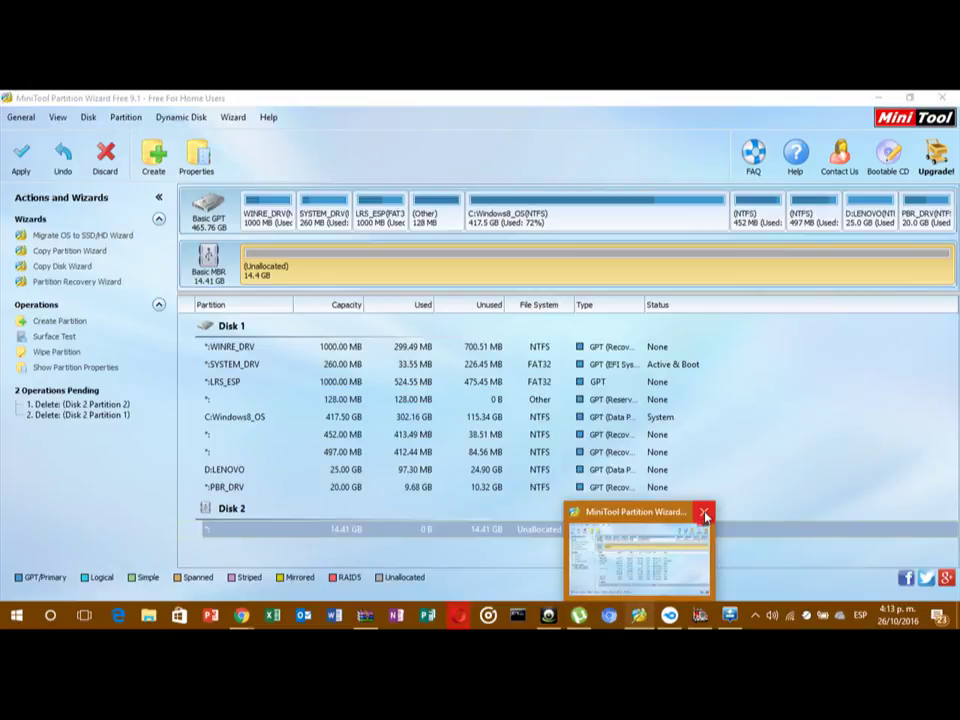
{"action": "left_click", "coordinate": [705, 516]}
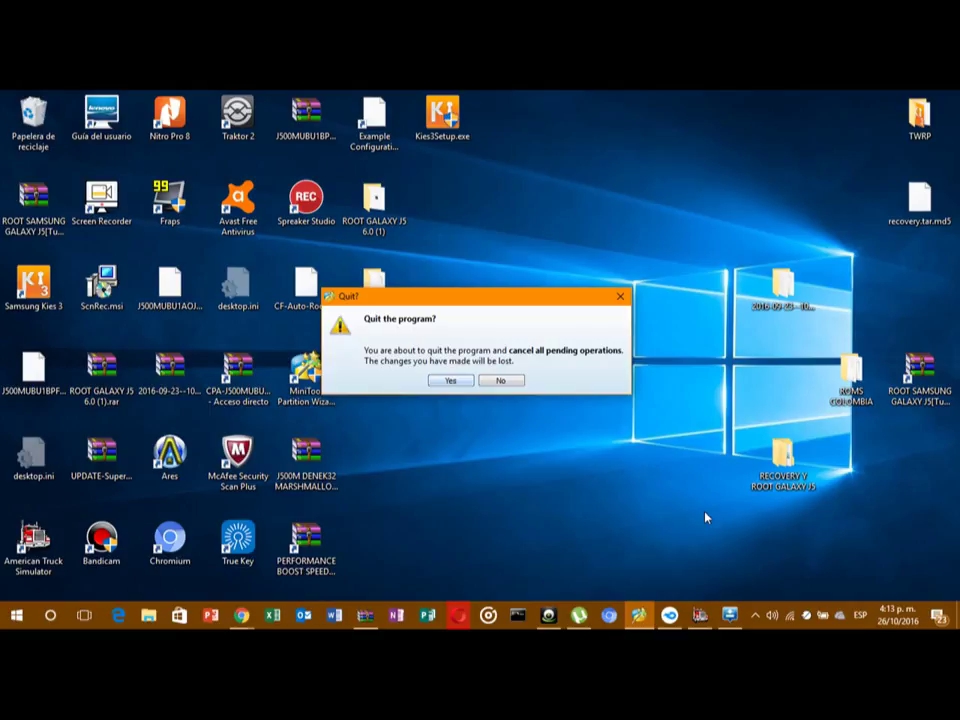
{"action": "left_click", "coordinate": [450, 383]}
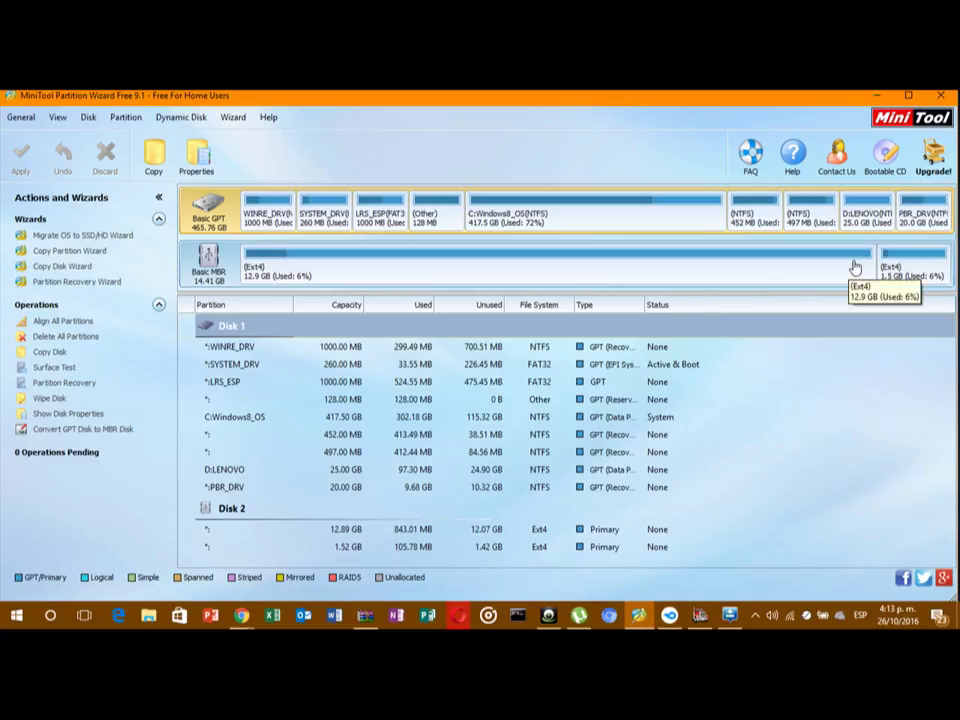
Delete both Ext4 partitions on Disk 2, the 12.9 GB one and the 1.5 GB one, keeping the pending changes
{"action": "left_click", "coordinate": [268, 266]}
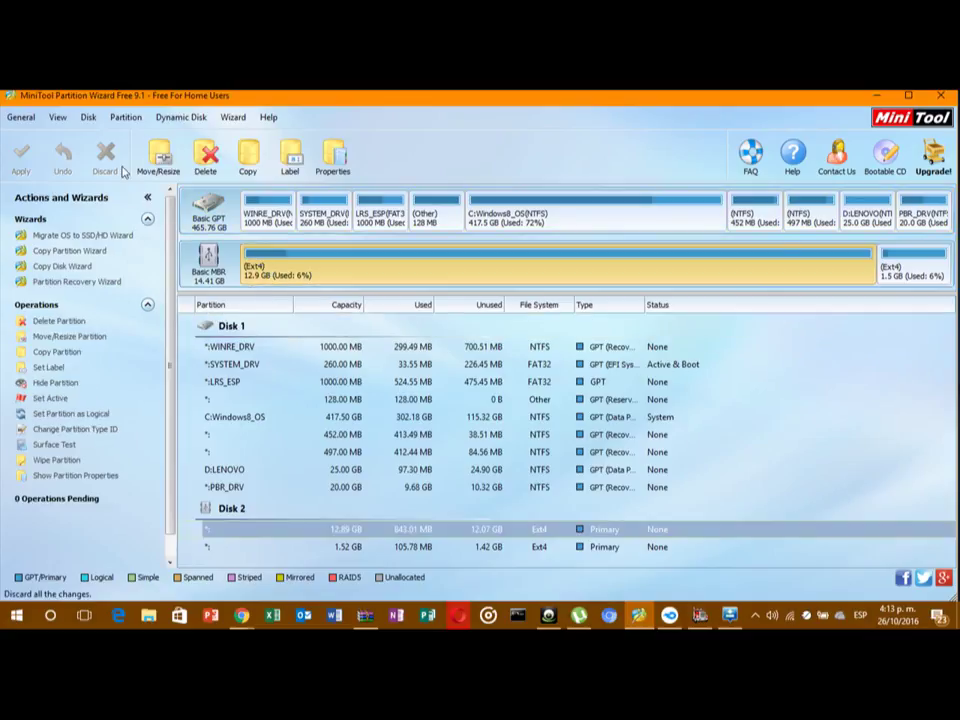
{"action": "left_click", "coordinate": [205, 155]}
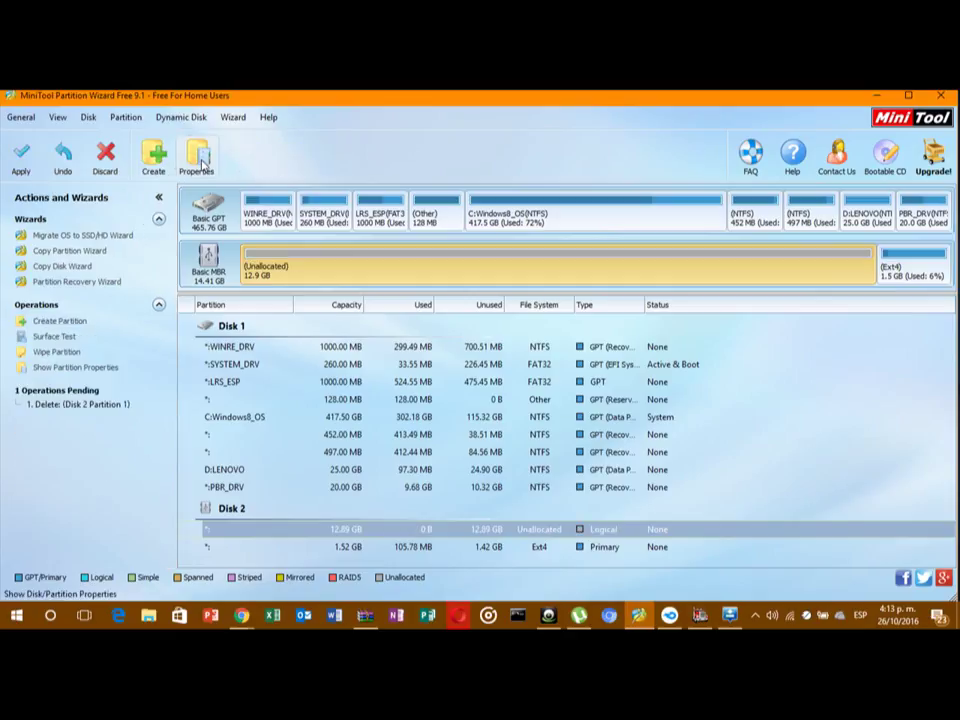
{"action": "left_click", "coordinate": [935, 268]}
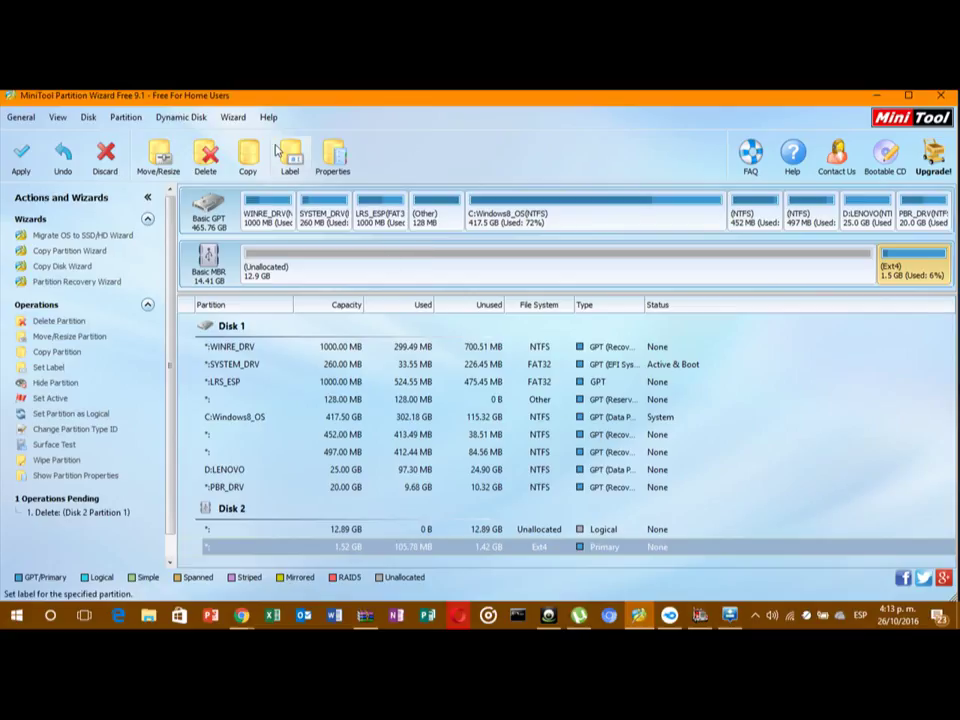
{"action": "left_click", "coordinate": [104, 155]}
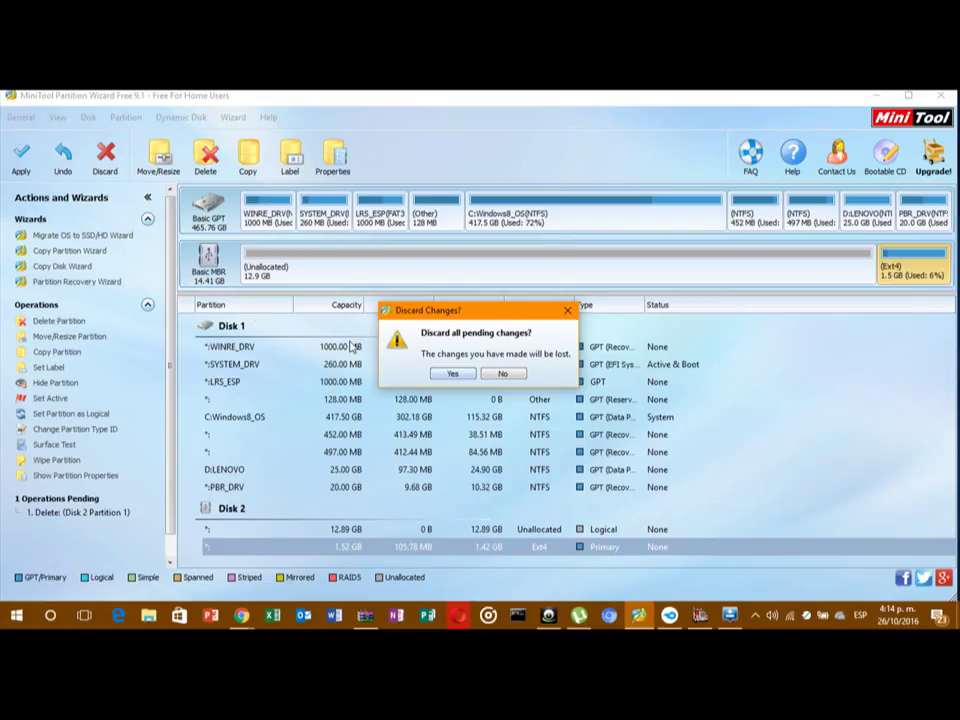
{"action": "left_click", "coordinate": [504, 374]}
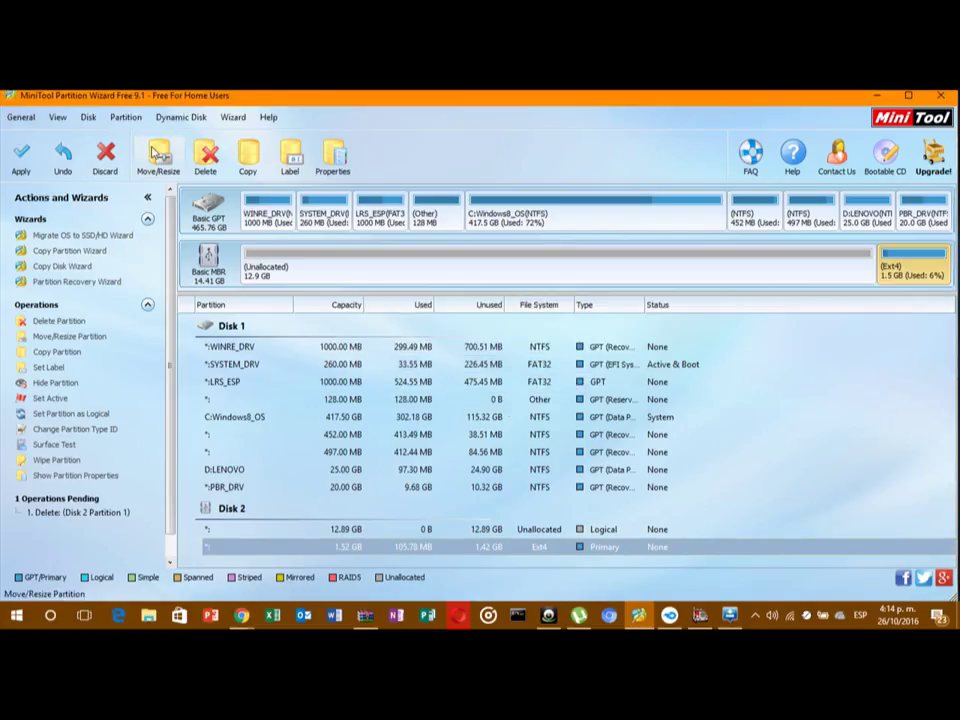
{"action": "left_click", "coordinate": [224, 157]}
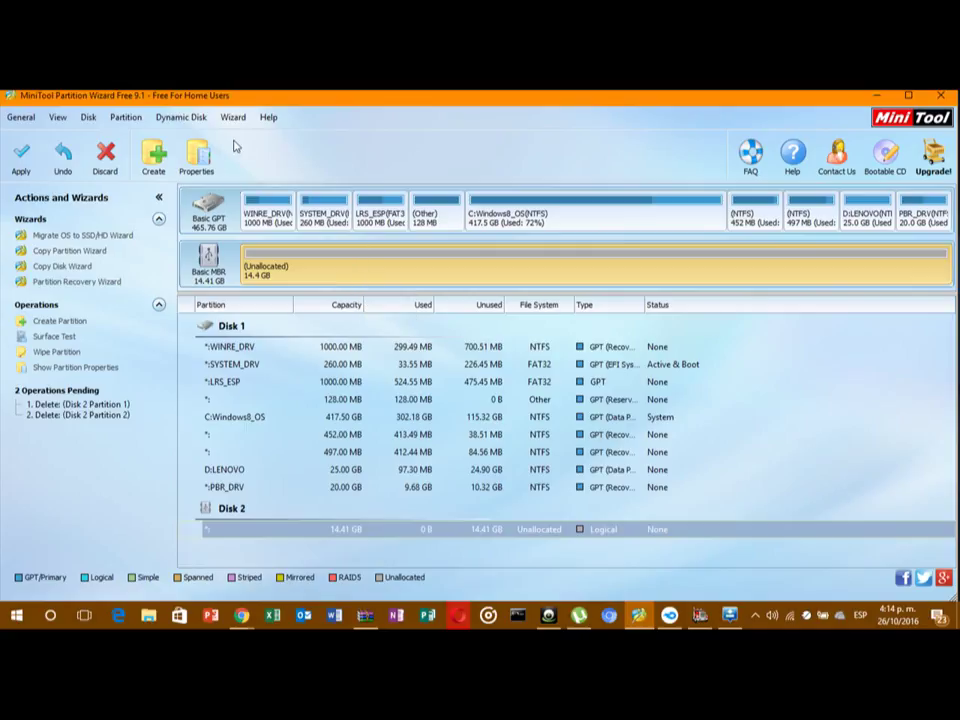
Create a primary Ext4 partition of about 12.11 GB on Disk 2, leaving the rest of the disk unallocated
{"action": "left_click", "coordinate": [150, 155]}
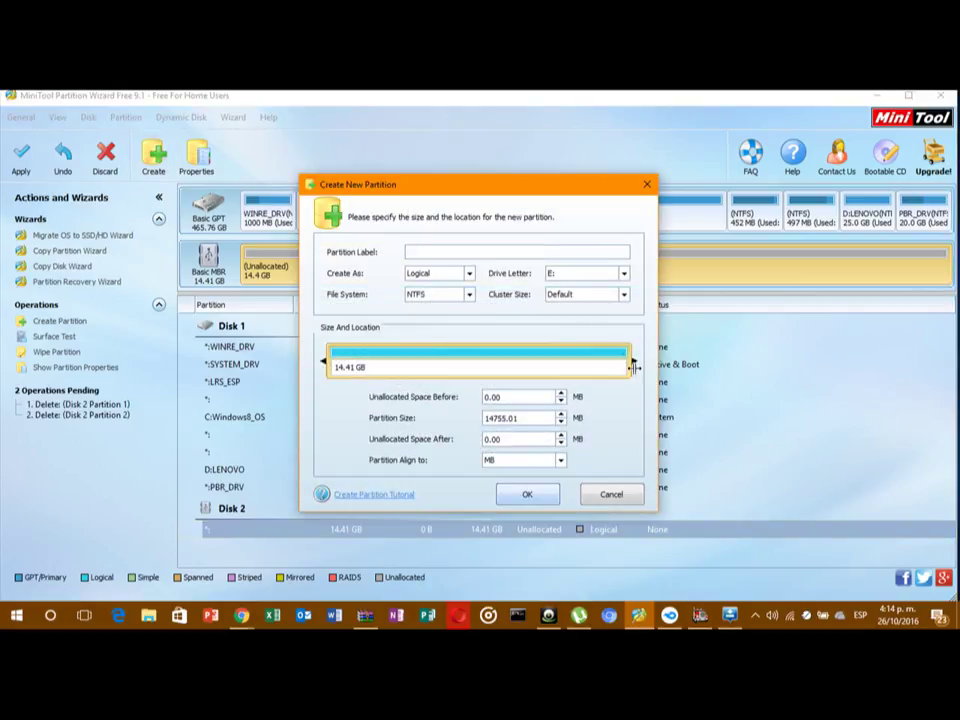
{"action": "left_click_drag", "start_coordinate": [632, 367], "coordinate": [588, 364]}
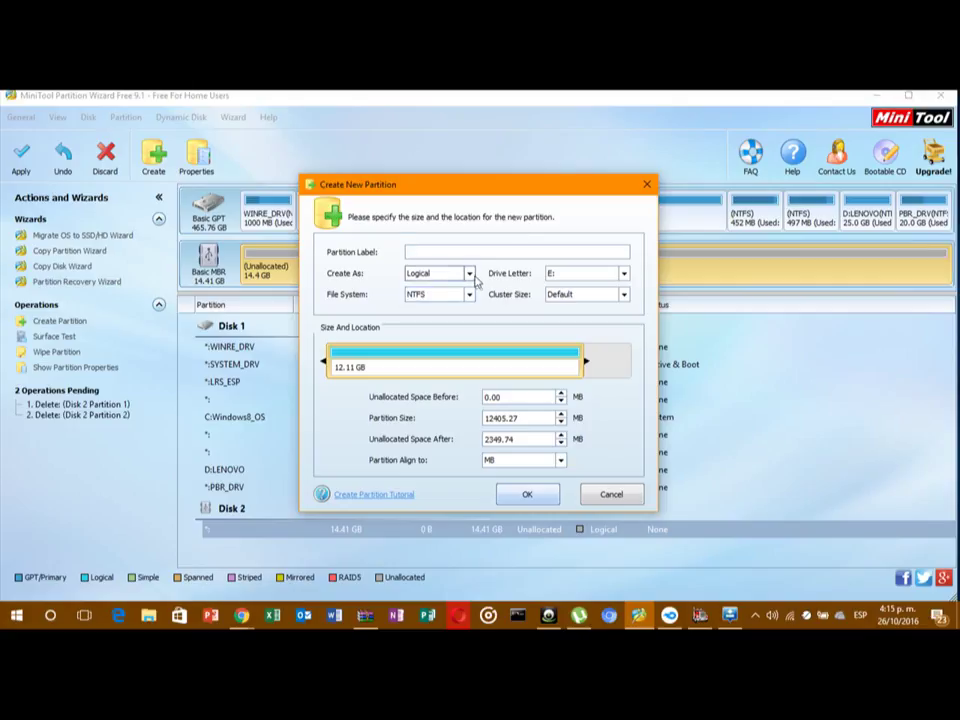
{"action": "left_click", "coordinate": [469, 273]}
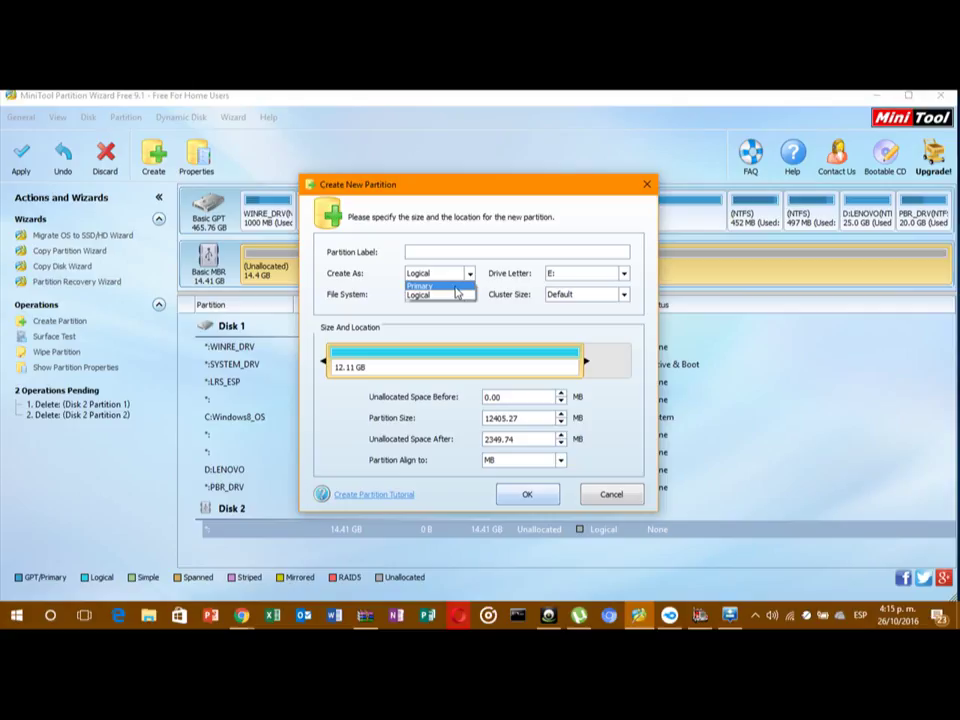
{"action": "left_click", "coordinate": [448, 286]}
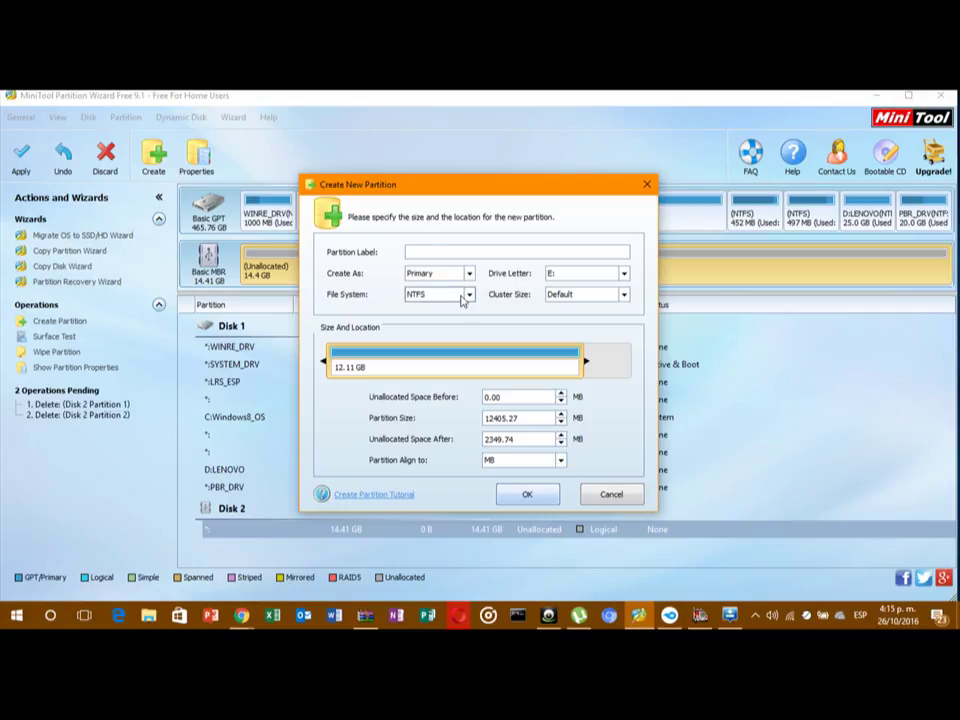
{"action": "left_click", "coordinate": [469, 295]}
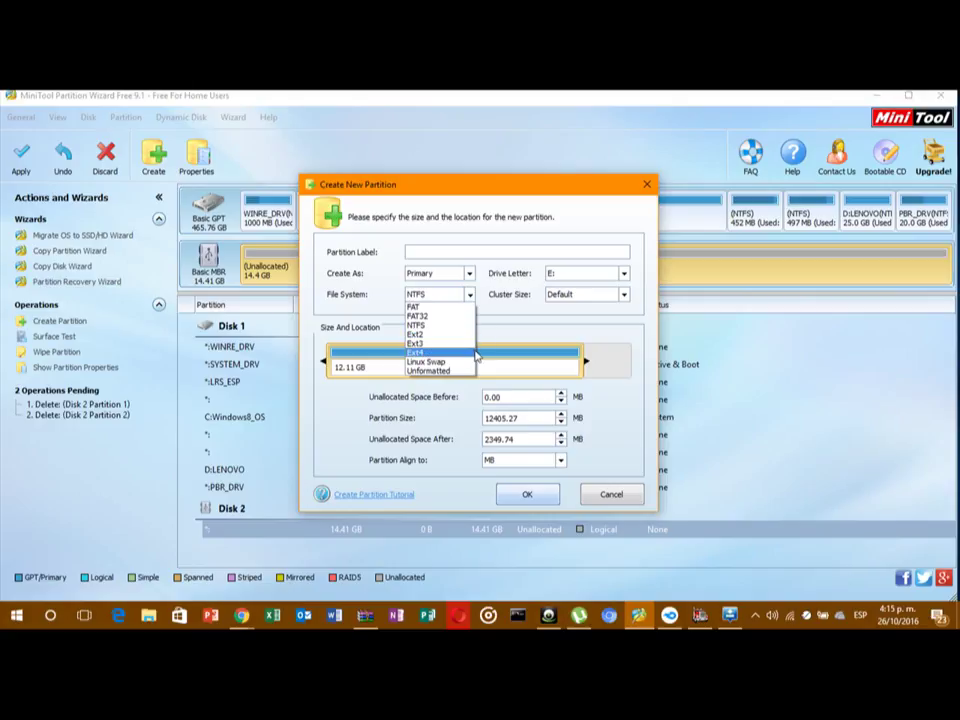
{"action": "left_click", "coordinate": [476, 353]}
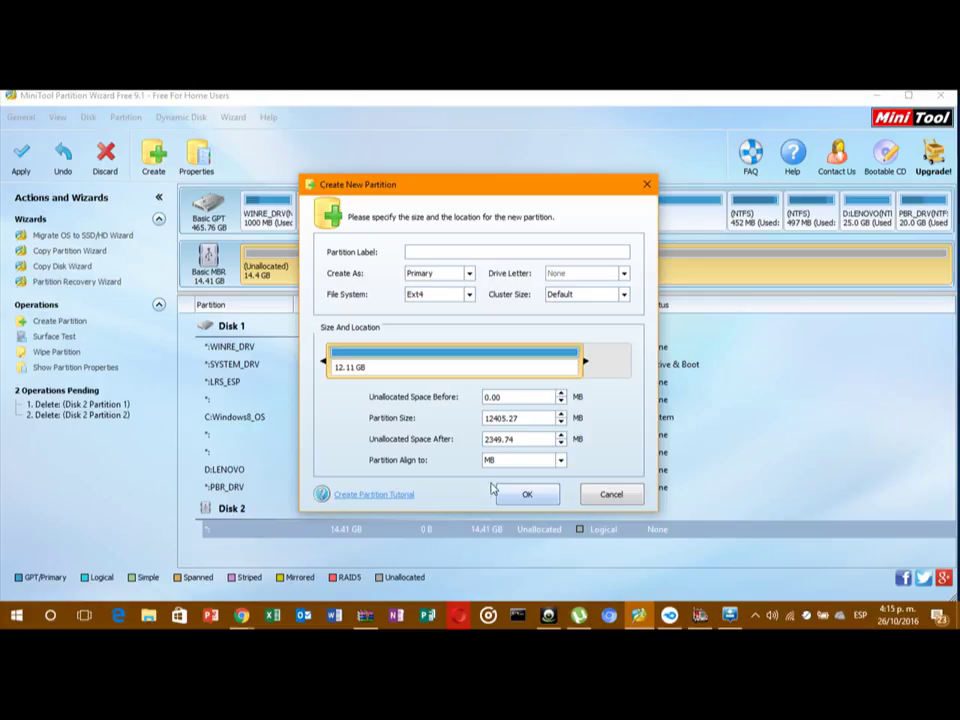
{"action": "left_click", "coordinate": [522, 496]}
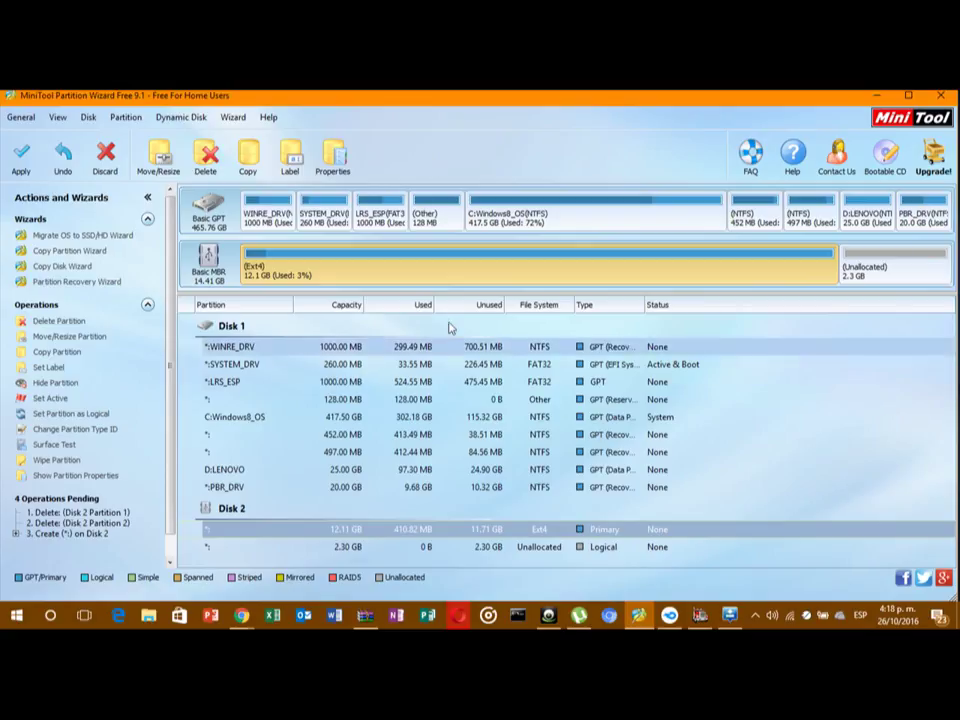
Try a logical NTFS partition of about 2.00 GB in Disk 2's unallocated space and delete it again
{"action": "left_click", "coordinate": [885, 283]}
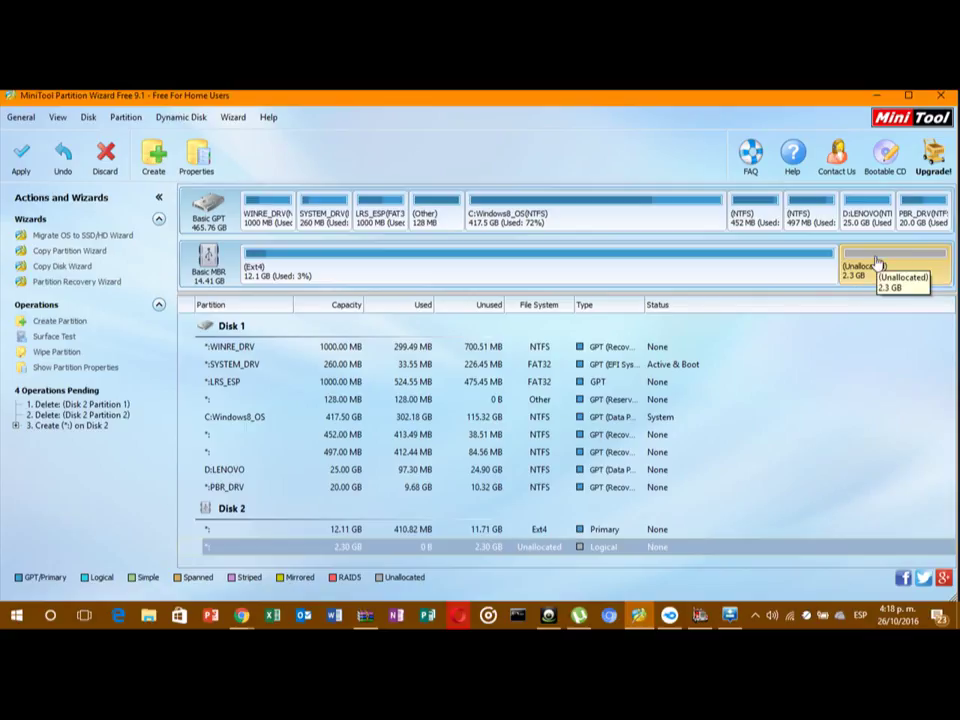
{"action": "right_click", "coordinate": [897, 280]}
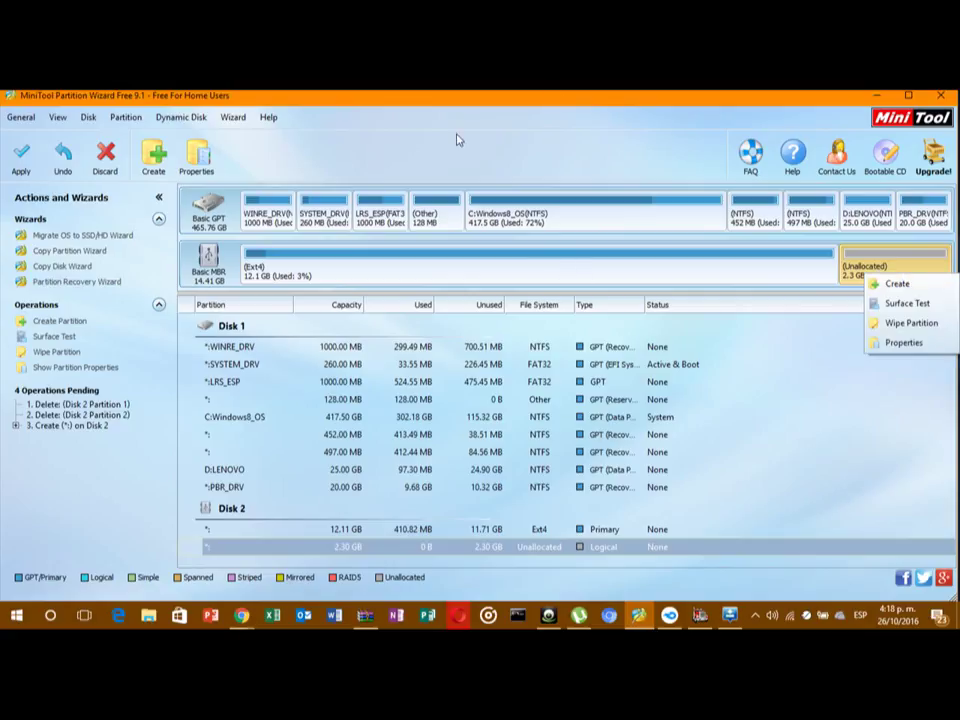
{"action": "left_click", "coordinate": [155, 155]}
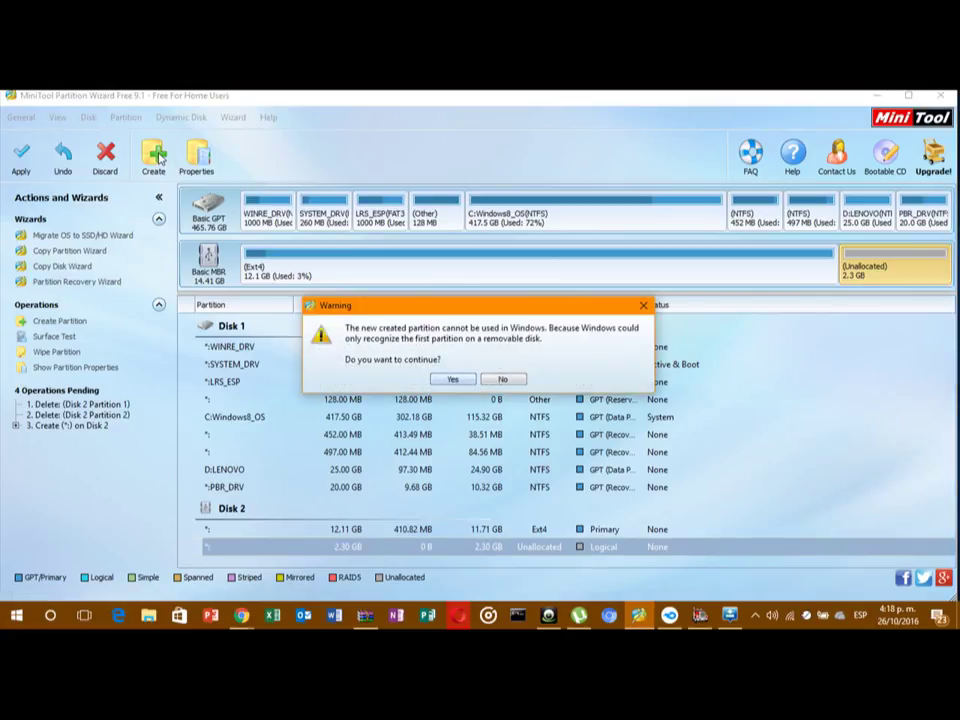
{"action": "left_click", "coordinate": [454, 380]}
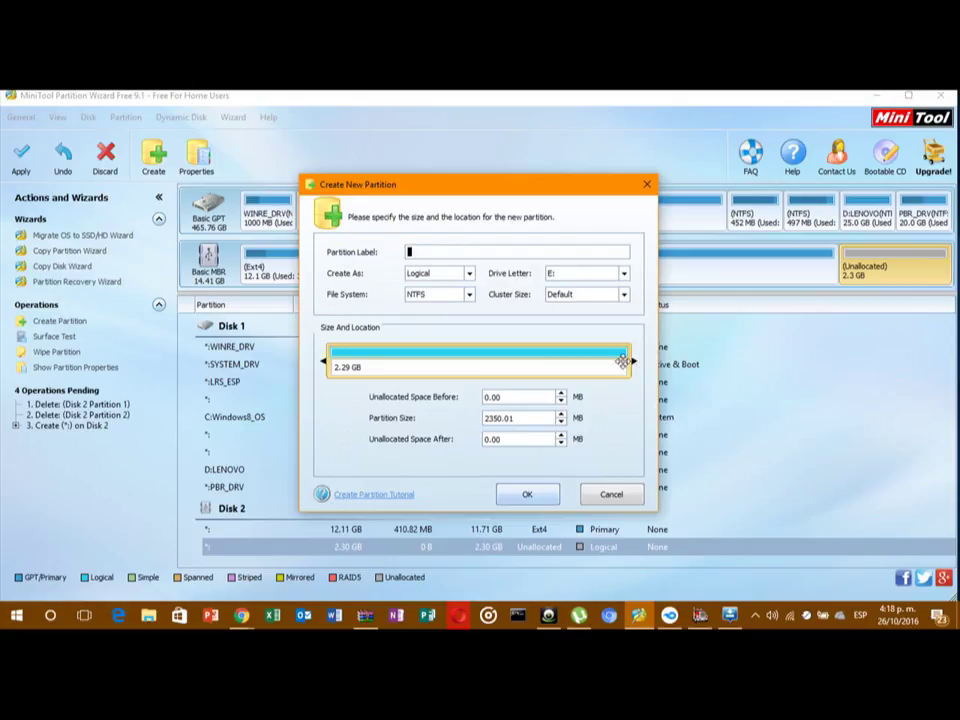
{"action": "left_click_drag", "start_coordinate": [622, 362], "coordinate": [594, 366]}
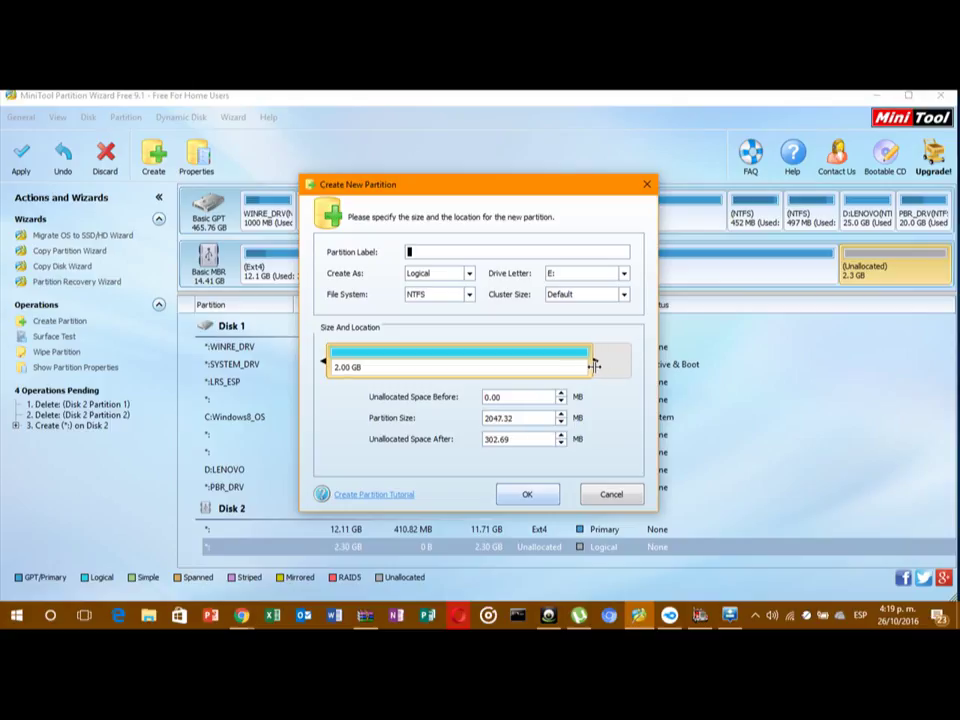
{"action": "left_click", "coordinate": [545, 495]}
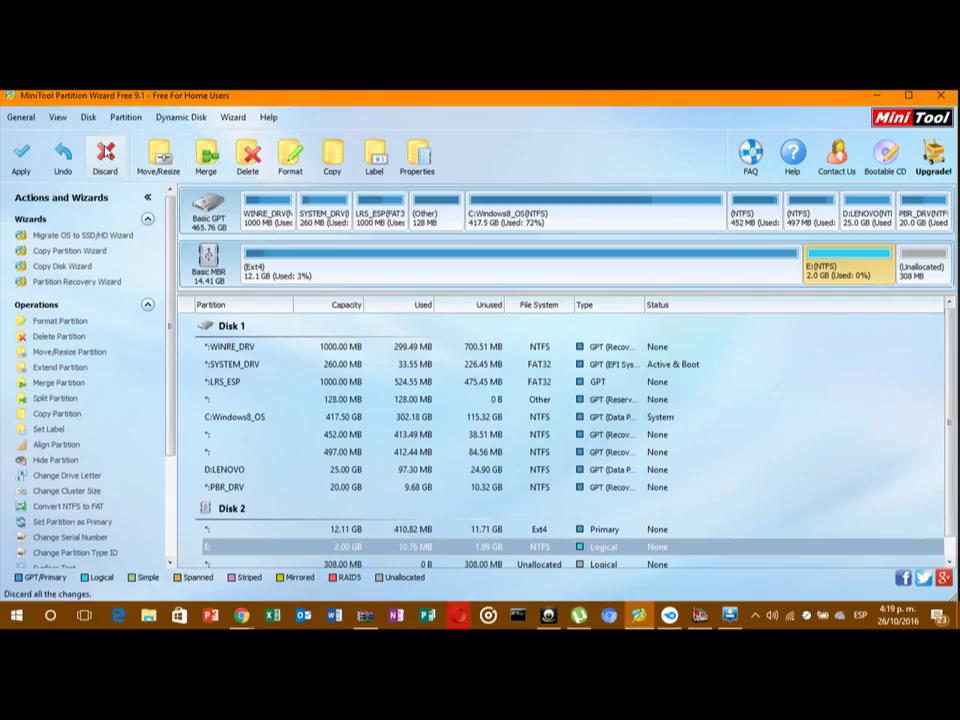
{"action": "left_click", "coordinate": [247, 157]}
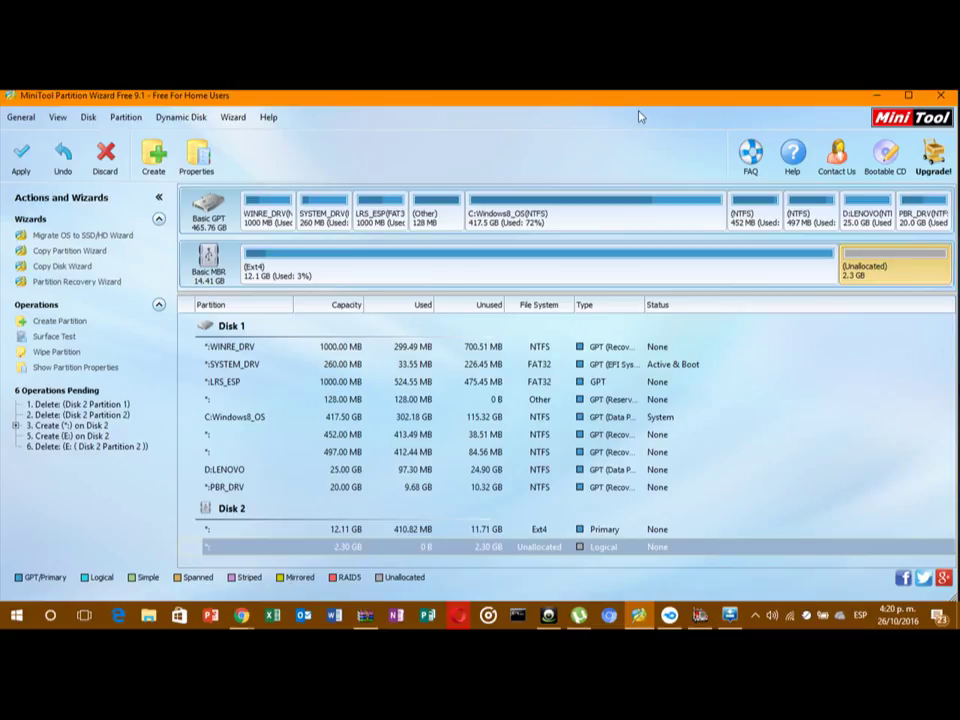
Create a logical Ext4 partition filling all of the remaining unallocated space on Disk 2
{"action": "left_click", "coordinate": [155, 158]}
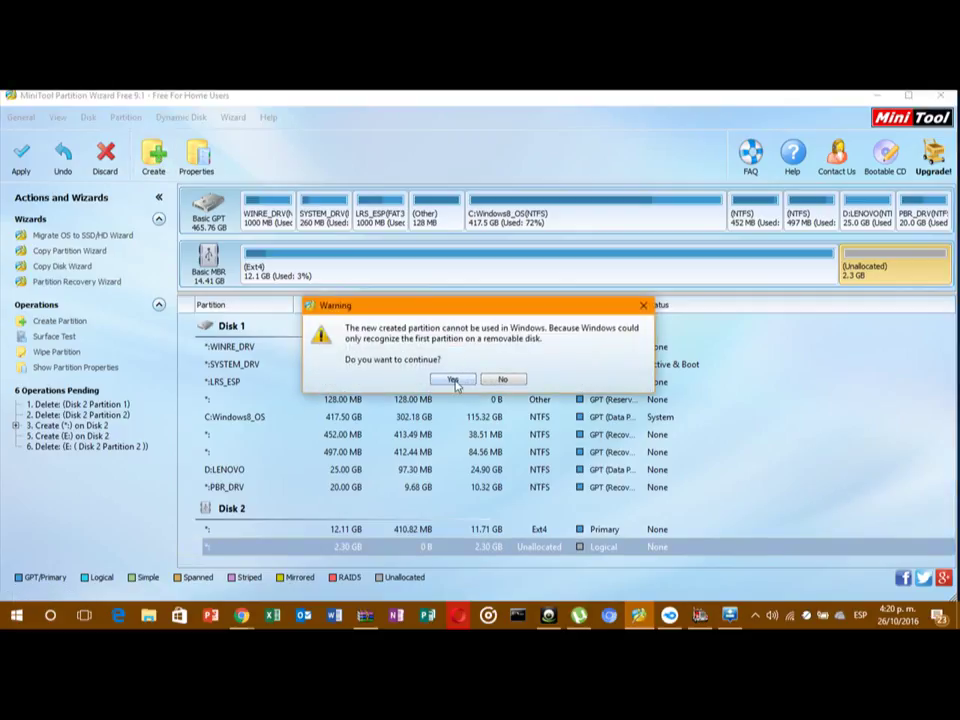
{"action": "left_click", "coordinate": [455, 381]}
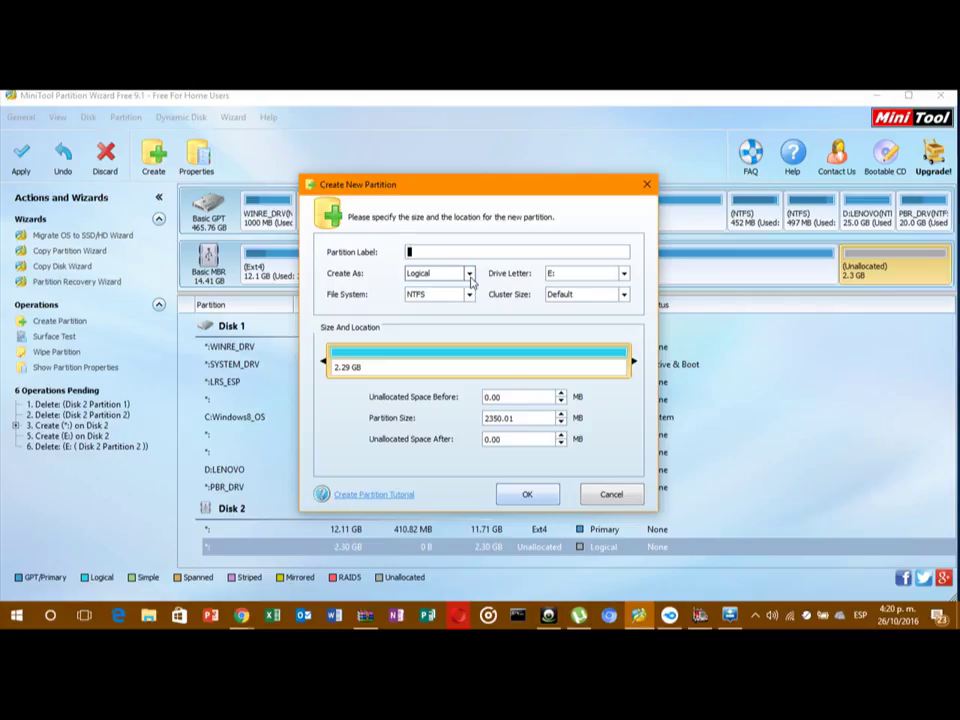
{"action": "left_click", "coordinate": [469, 273]}
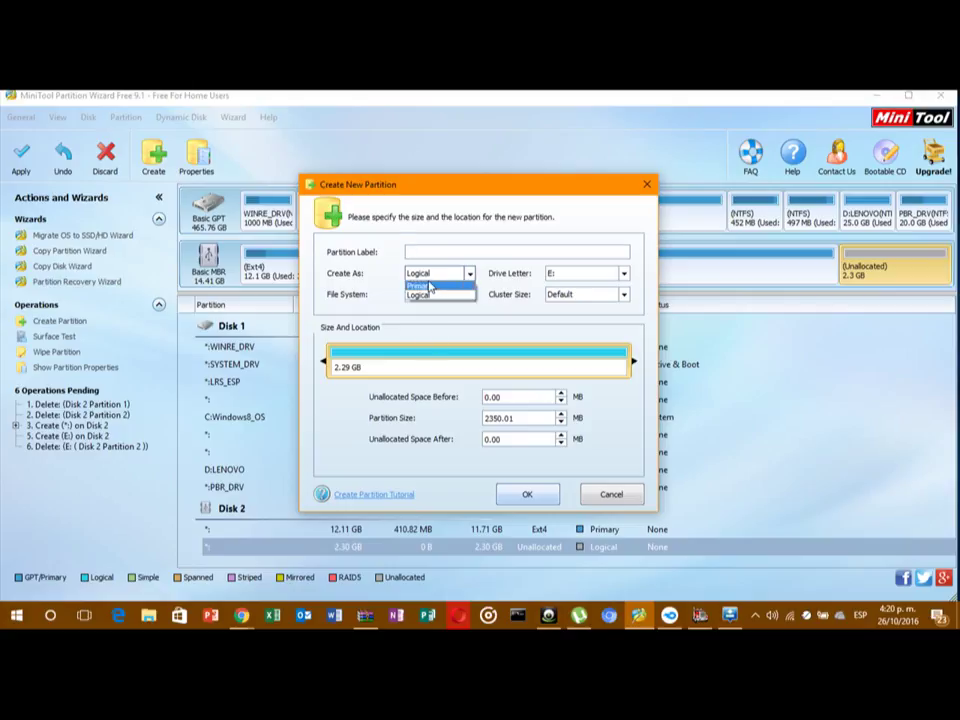
{"action": "left_click", "coordinate": [429, 291]}
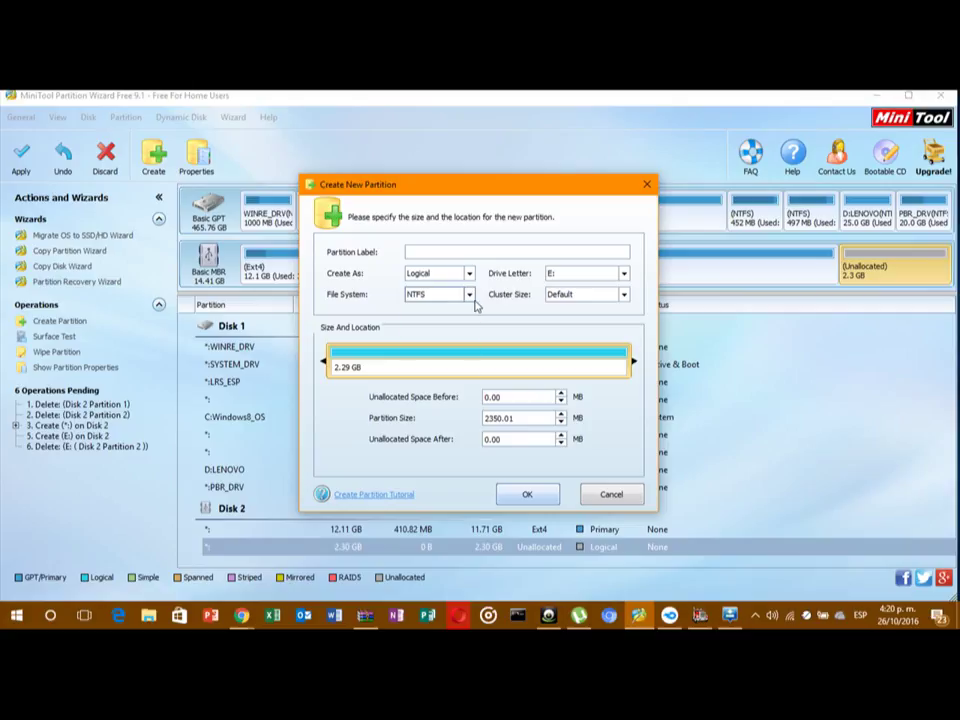
{"action": "left_click", "coordinate": [468, 295]}
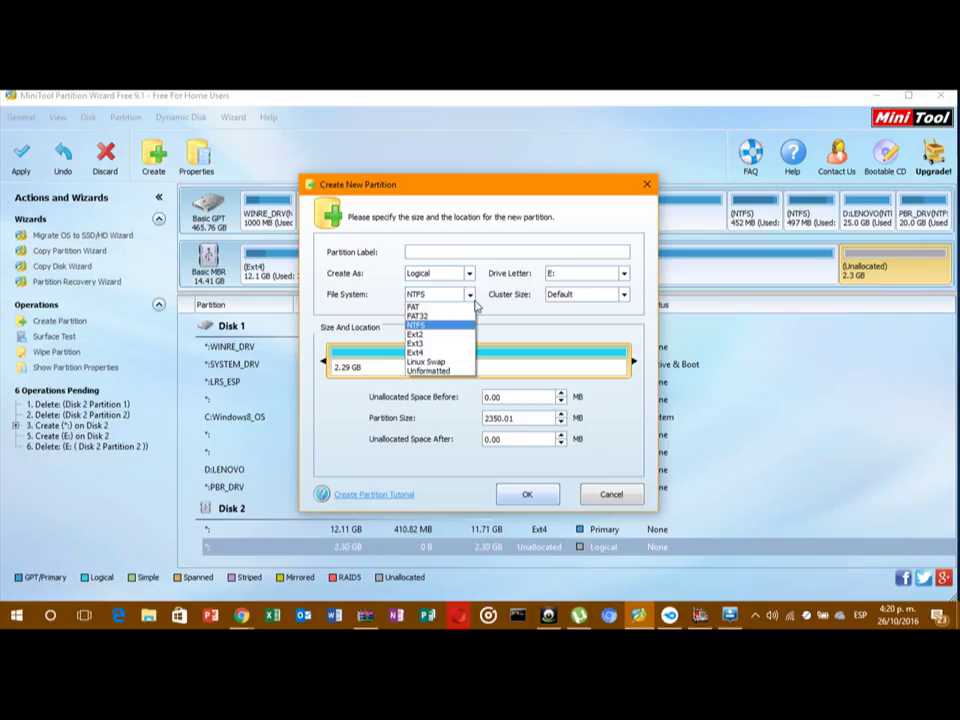
{"action": "left_click", "coordinate": [427, 352]}
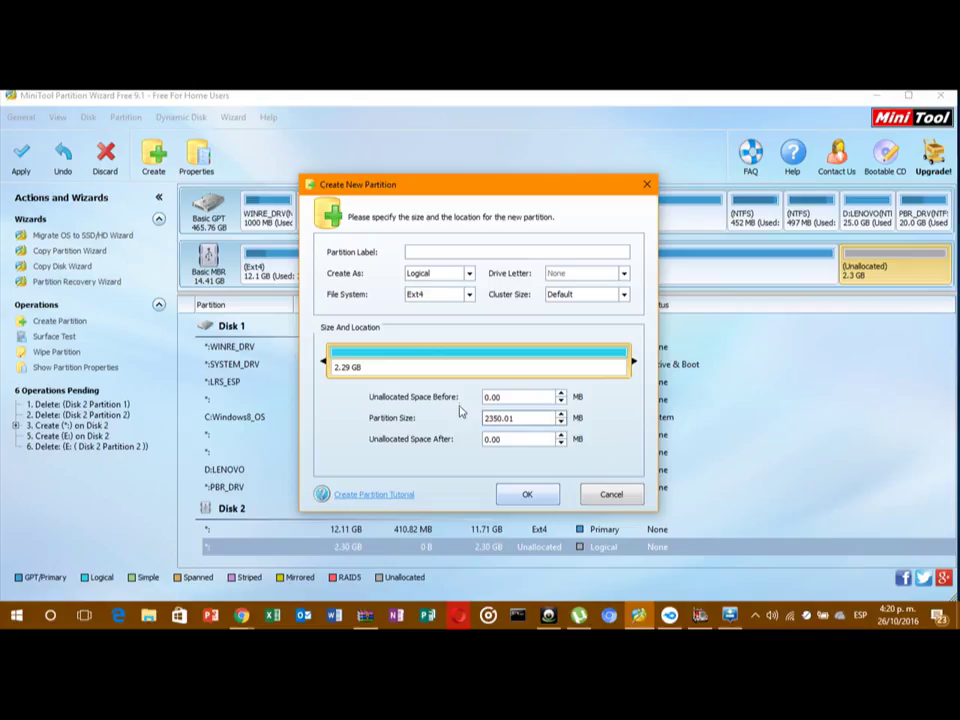
{"action": "left_click", "coordinate": [520, 496]}
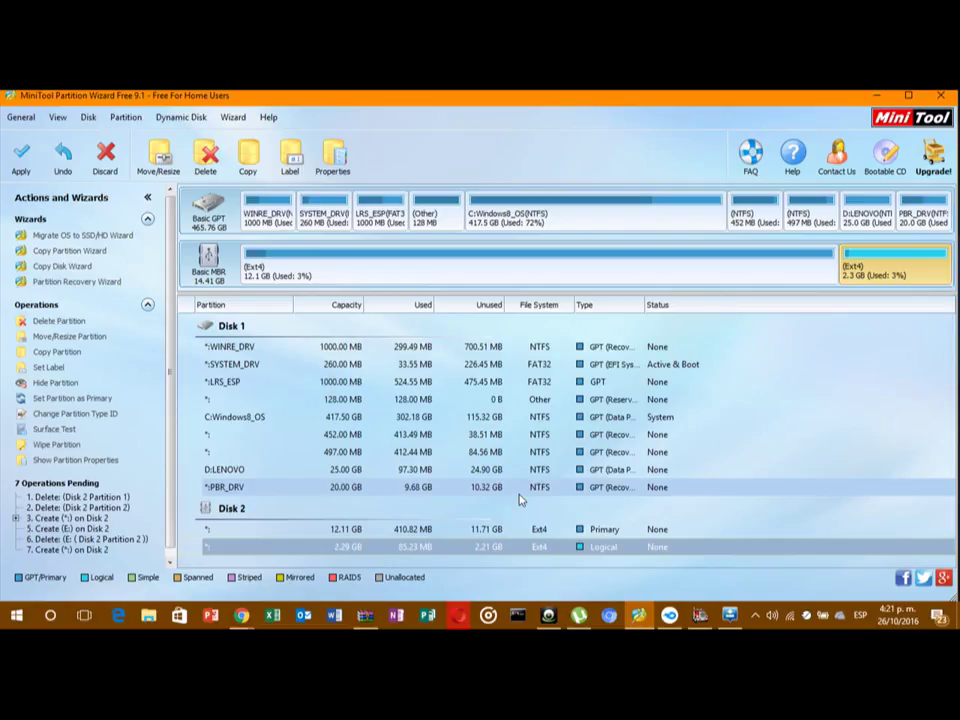
Apply all pending partition operations and confirm the changes
{"action": "left_click", "coordinate": [8, 166]}
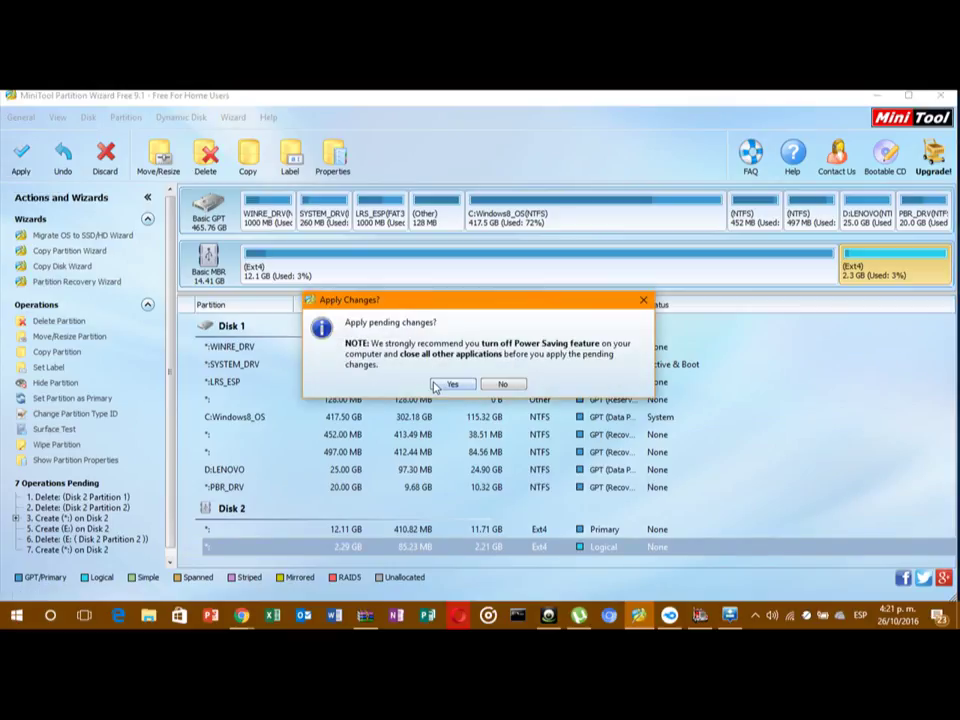
{"action": "left_click", "coordinate": [435, 386]}
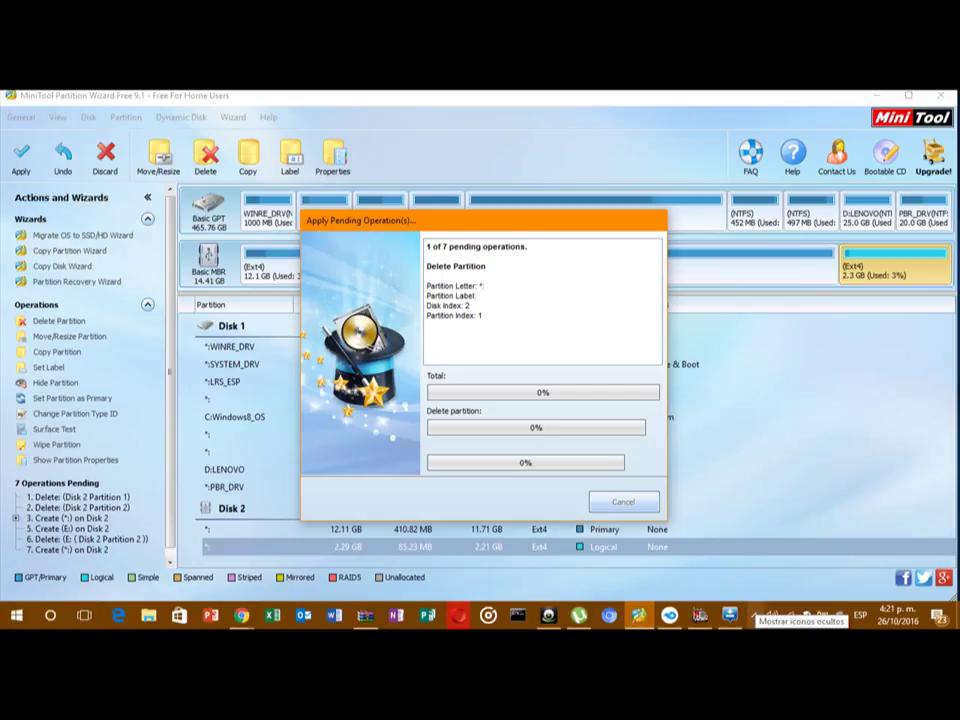
{"action": "left_click", "coordinate": [755, 615]}
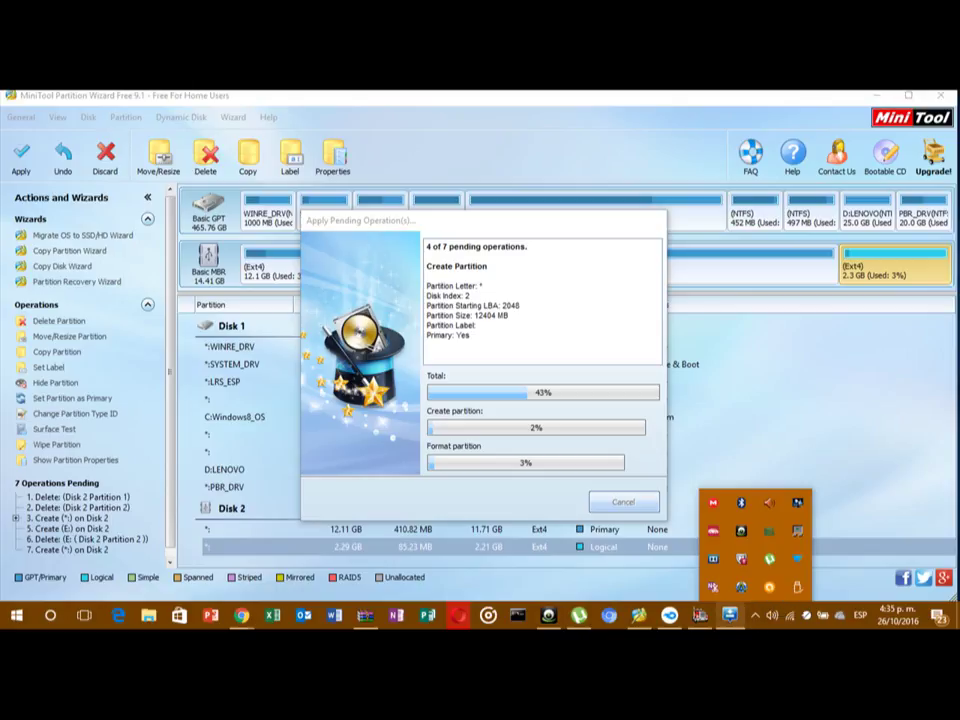
{"action": "mouse_move", "coordinate": [735, 622]}
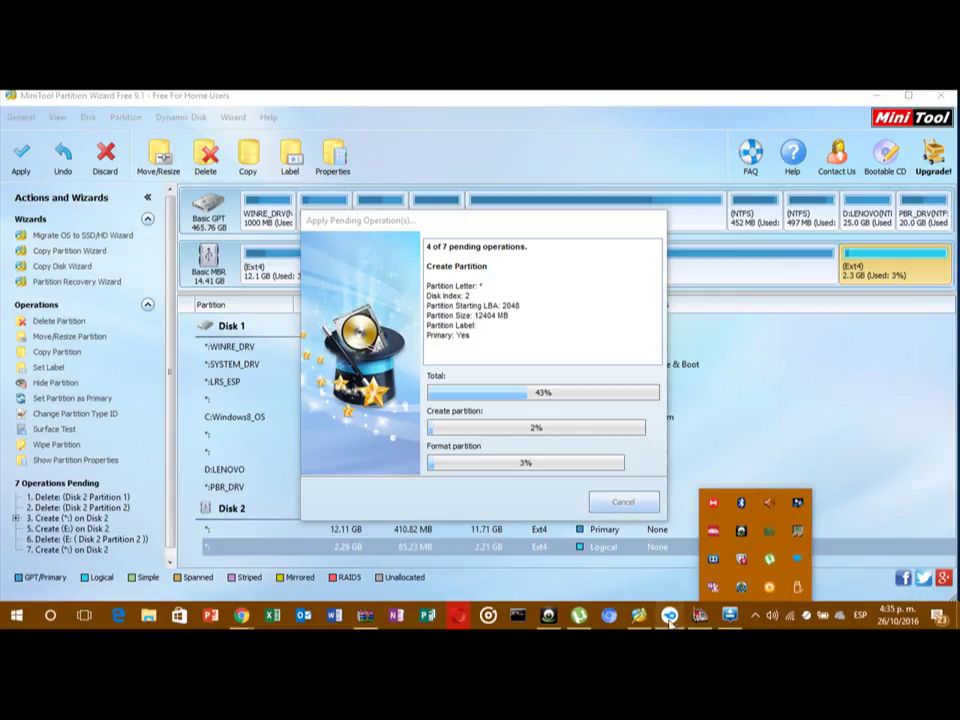
{"action": "left_click", "coordinate": [548, 617]}
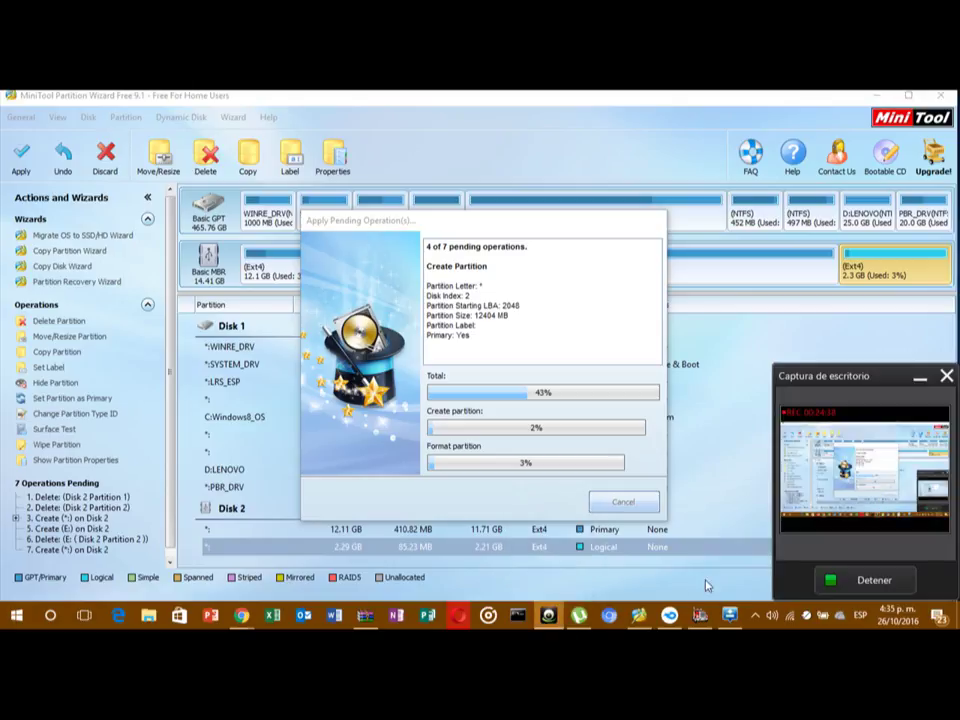